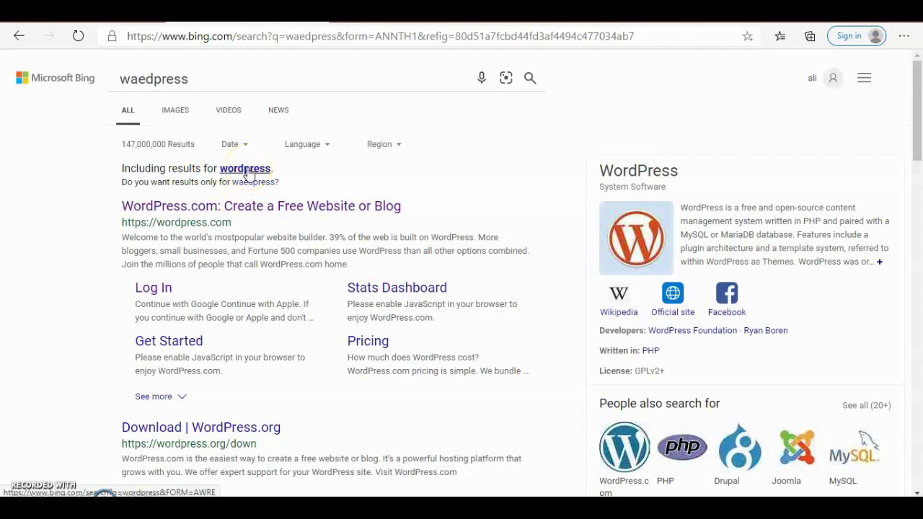
Open the Gharip Bioteh site from WordPress.com and start editing its home page with the settings sidebar hidden.
{"action": "left_click", "coordinate": [246, 208]}
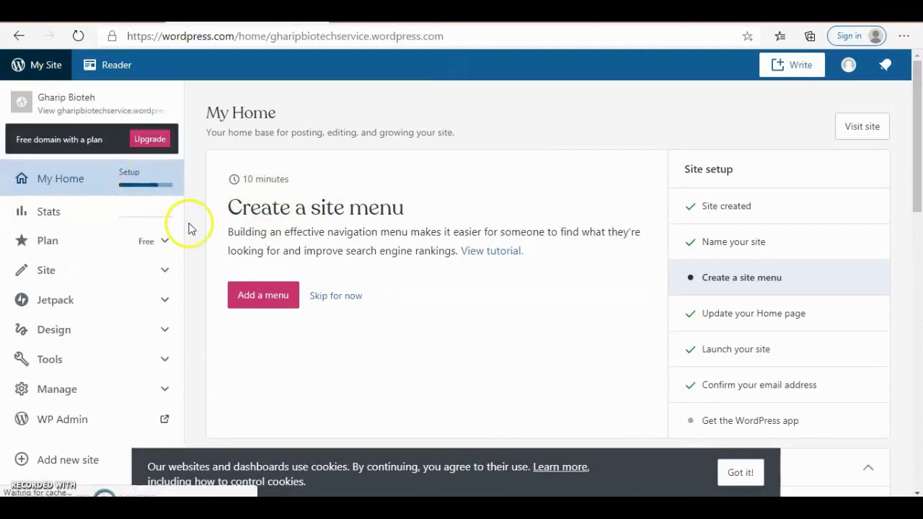
{"action": "left_click", "coordinate": [75, 106]}
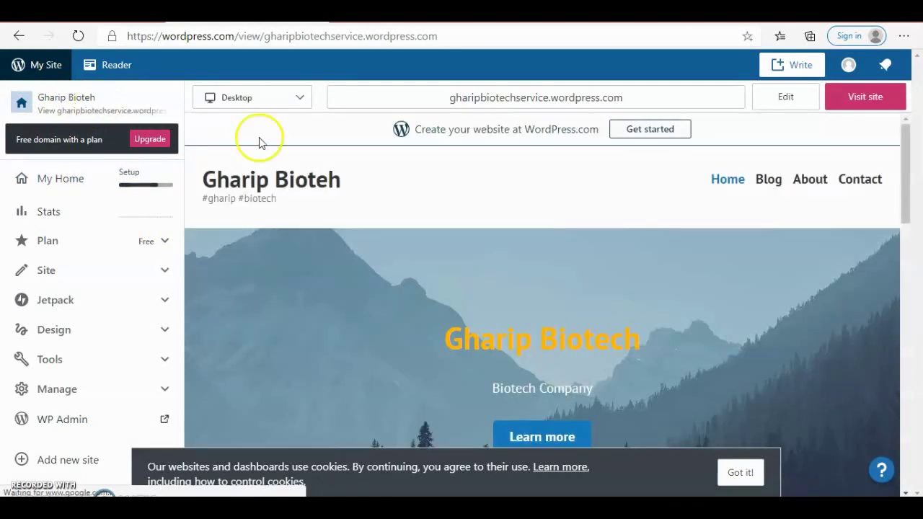
{"action": "left_click", "coordinate": [785, 96]}
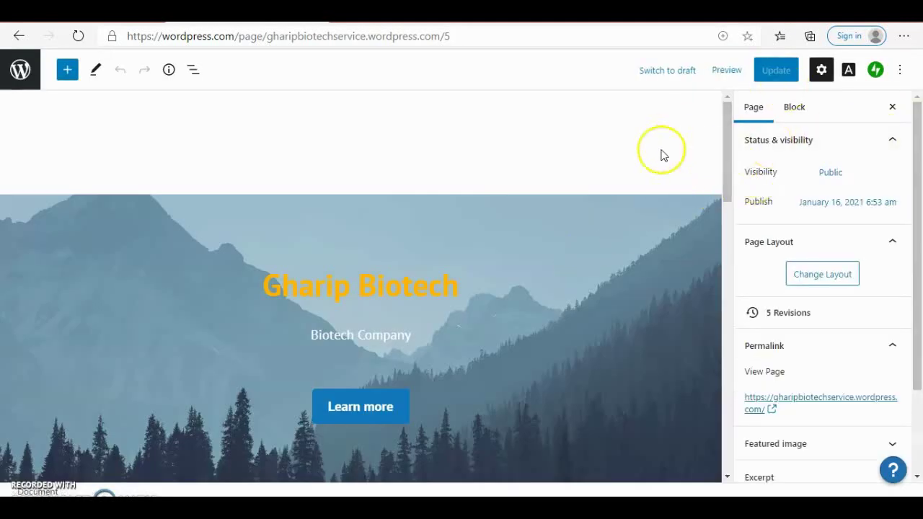
{"action": "left_click", "coordinate": [892, 107]}
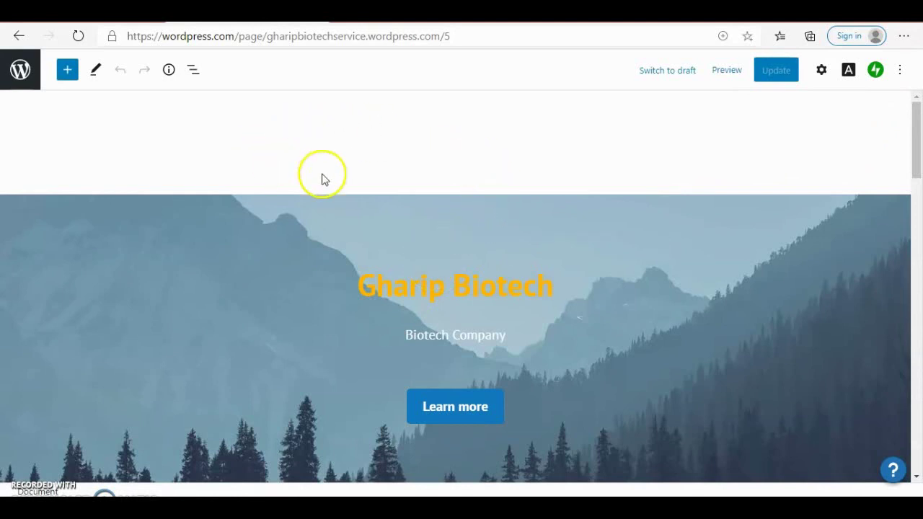
Review the home page's content from the cover image down to the email subscription section.
{"action": "scroll", "coordinate": [346, 192], "scroll_direction": "down", "scroll_amount": 5}
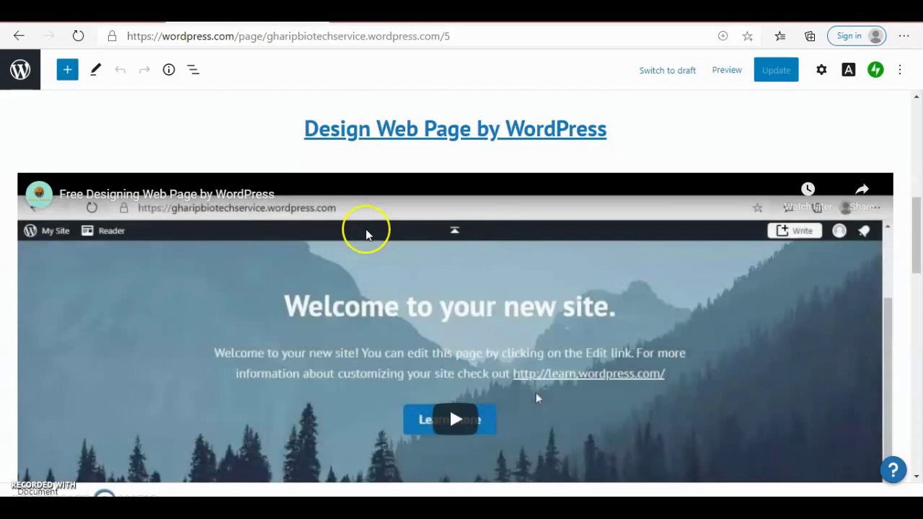
{"action": "scroll", "coordinate": [364, 231], "scroll_direction": "down", "scroll_amount": 5}
{"action": "scroll", "coordinate": [366, 234], "scroll_direction": "down", "scroll_amount": 5}
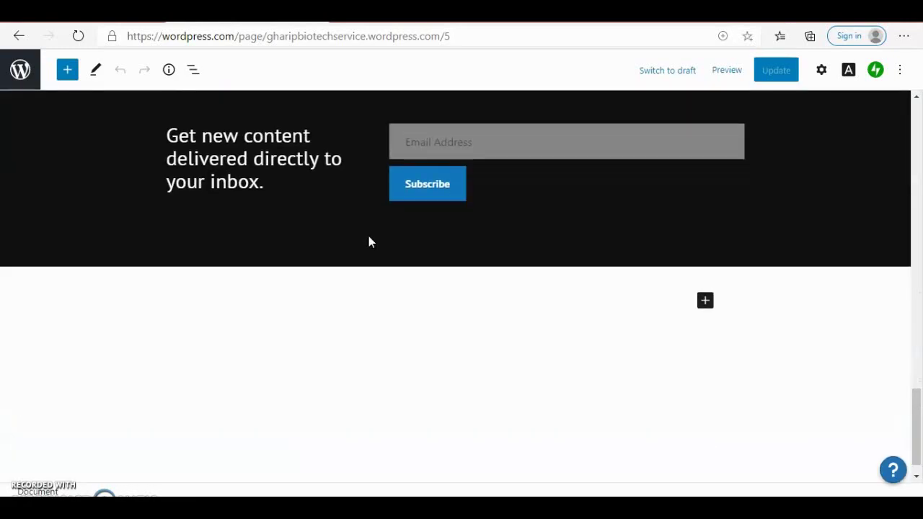
{"action": "scroll", "coordinate": [368, 238], "scroll_direction": "up", "scroll_amount": 5}
{"action": "scroll", "coordinate": [369, 236], "scroll_direction": "down", "scroll_amount": 5}
{"action": "scroll", "coordinate": [369, 236], "scroll_direction": "up", "scroll_amount": 15}
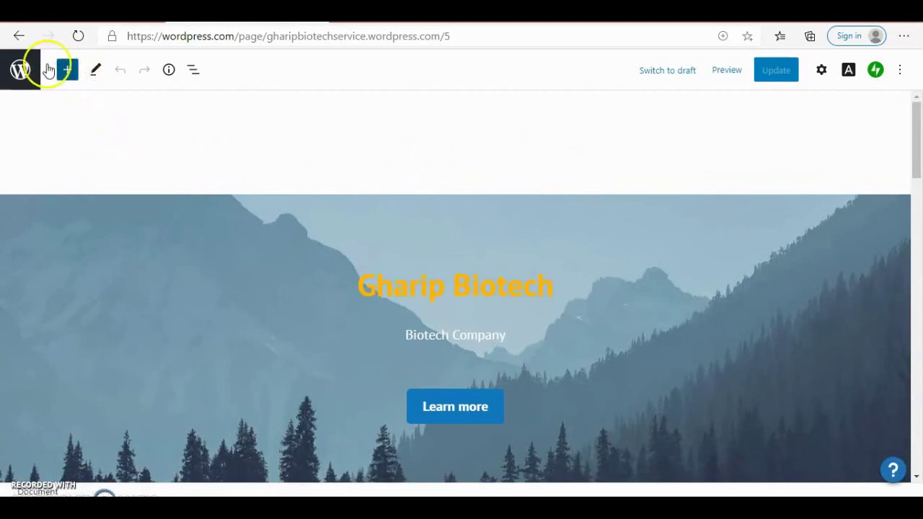
Browse the Gallery block patterns that can be added to the page.
{"action": "left_click", "coordinate": [66, 70]}
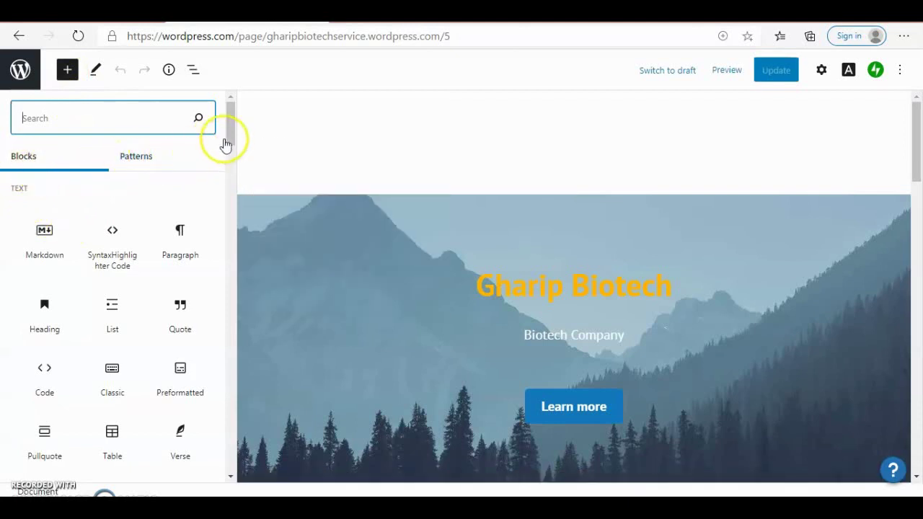
{"action": "left_click", "coordinate": [137, 161]}
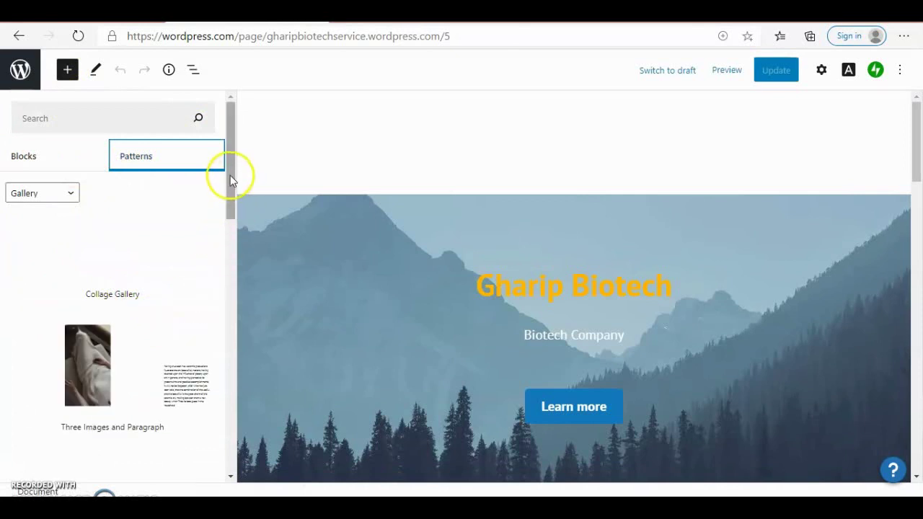
{"action": "left_click_drag", "start_coordinate": [231, 180], "coordinate": [231, 257]}
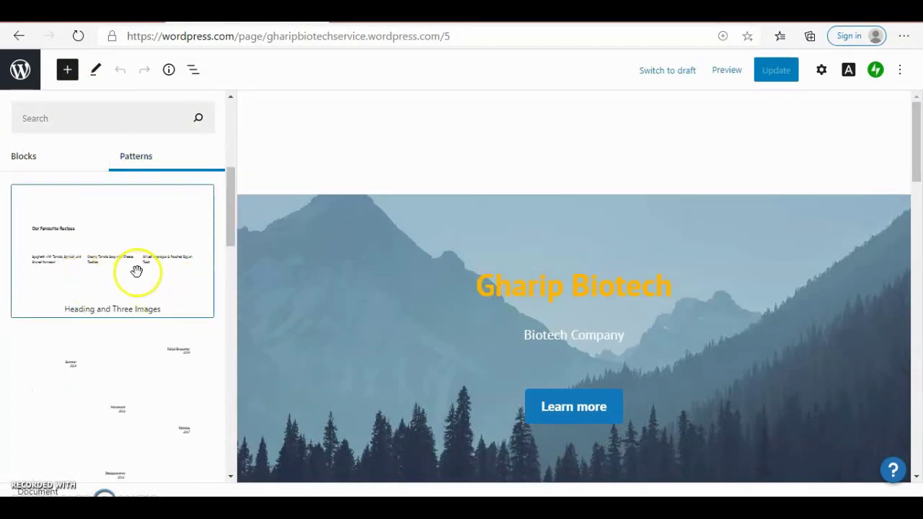
{"action": "left_click_drag", "start_coordinate": [232, 215], "coordinate": [246, 246]}
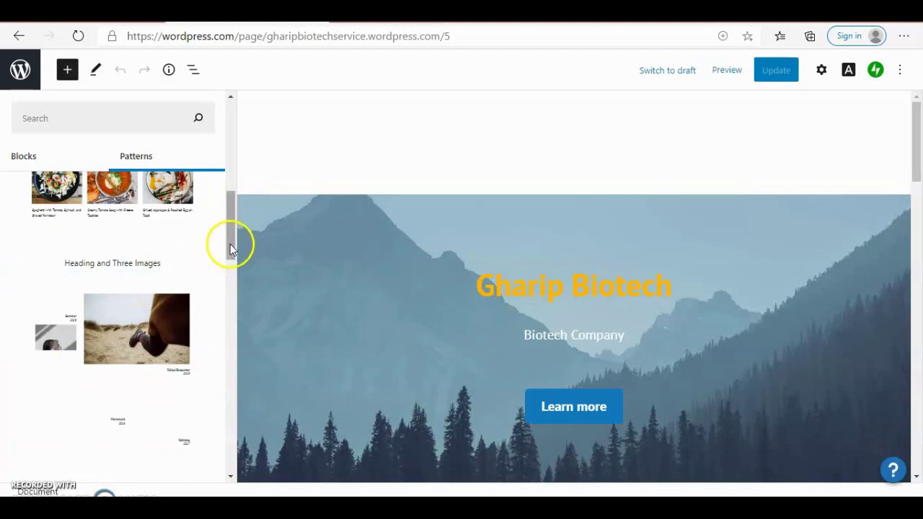
{"action": "left_click_drag", "start_coordinate": [231, 244], "coordinate": [238, 275]}
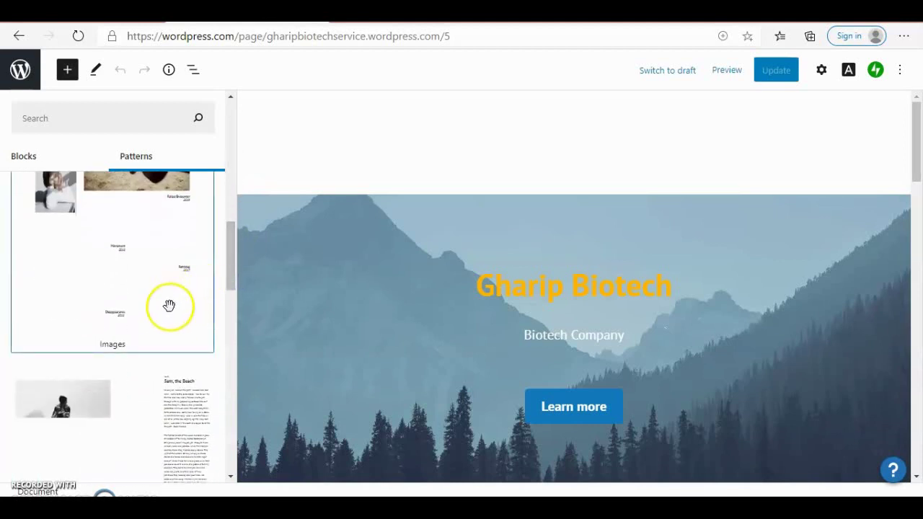
{"action": "left_click_drag", "start_coordinate": [231, 260], "coordinate": [231, 295]}
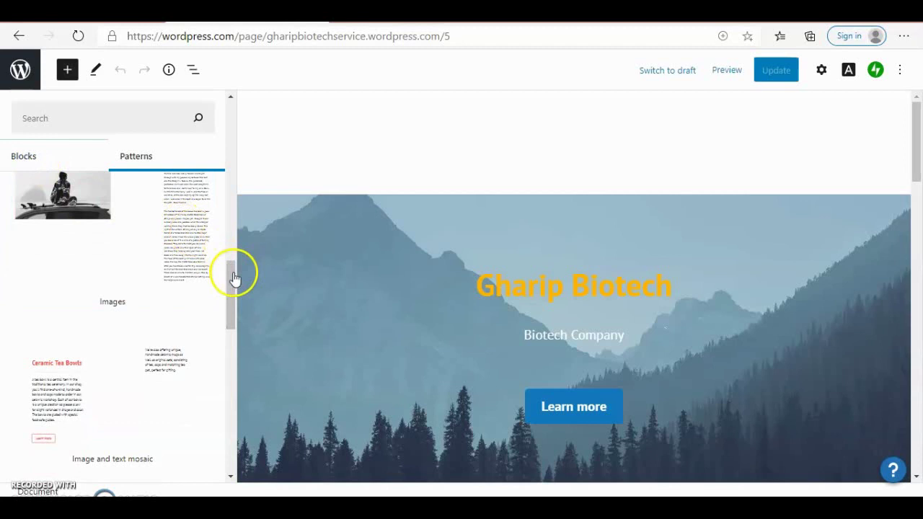
Look through the available blocks and preview the text blocks, including List.
{"action": "left_click", "coordinate": [30, 157]}
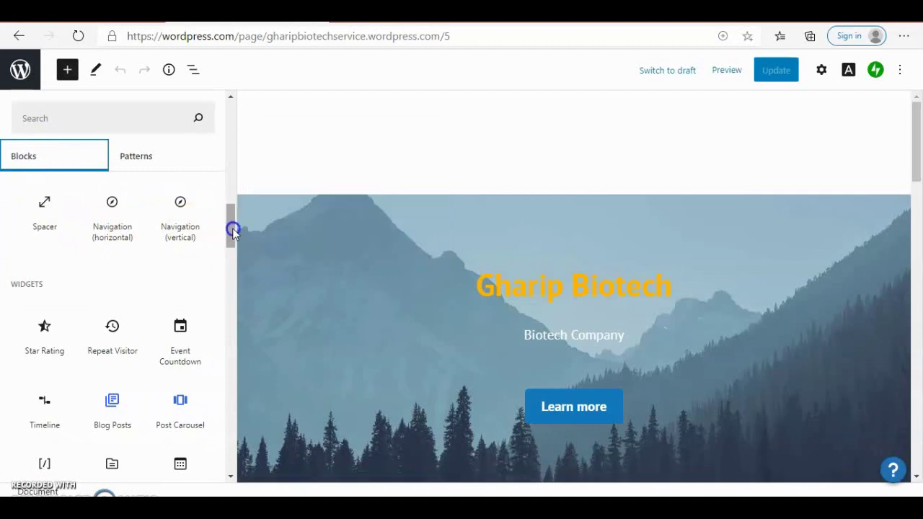
{"action": "left_click_drag", "start_coordinate": [232, 228], "coordinate": [232, 128]}
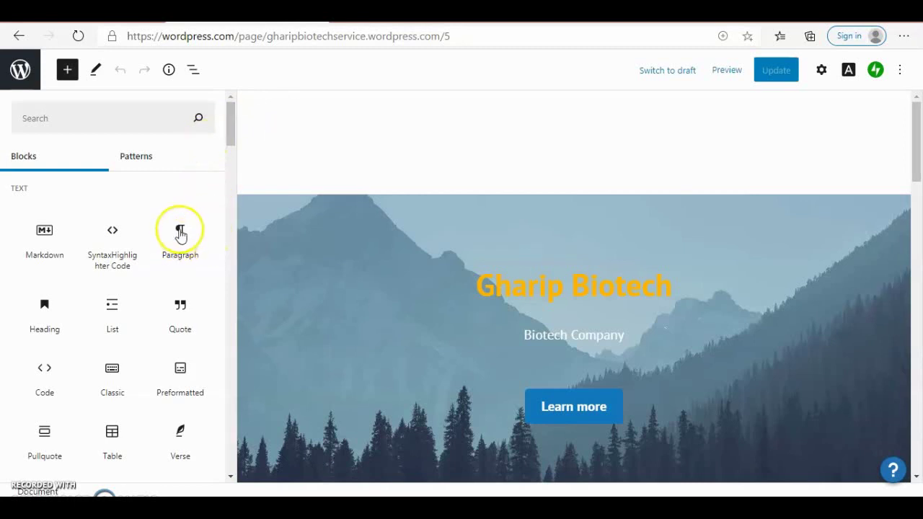
{"action": "mouse_move", "coordinate": [175, 241]}
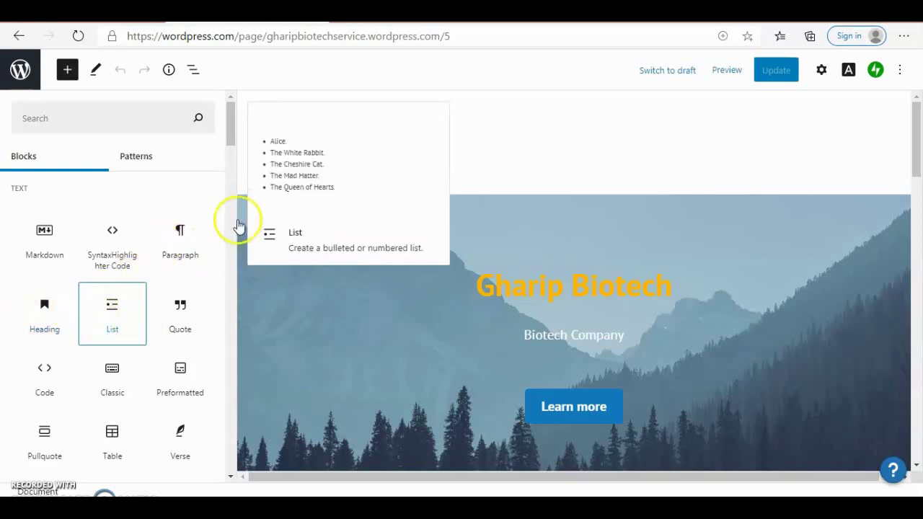
{"action": "left_click_drag", "start_coordinate": [233, 134], "coordinate": [238, 108]}
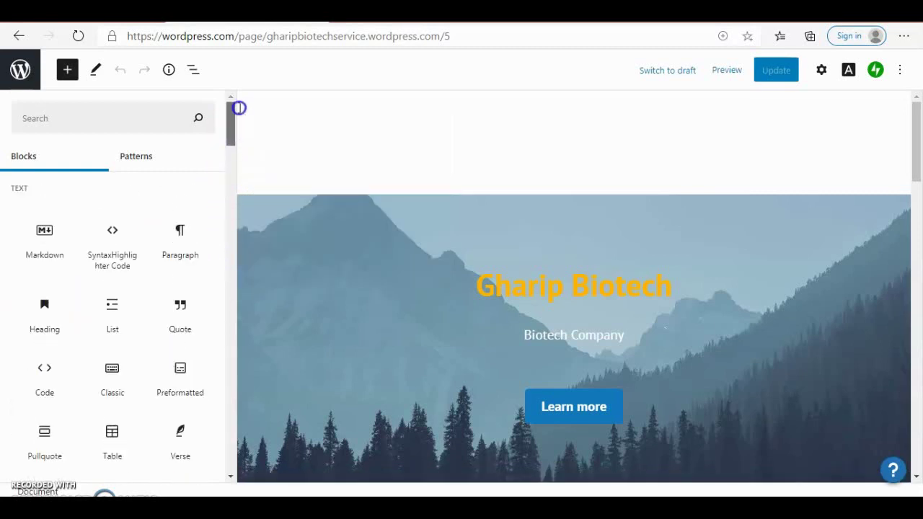
Search the blocks for "html", preview the Custom HTML block and clear the search.
{"action": "left_click", "coordinate": [77, 114]}
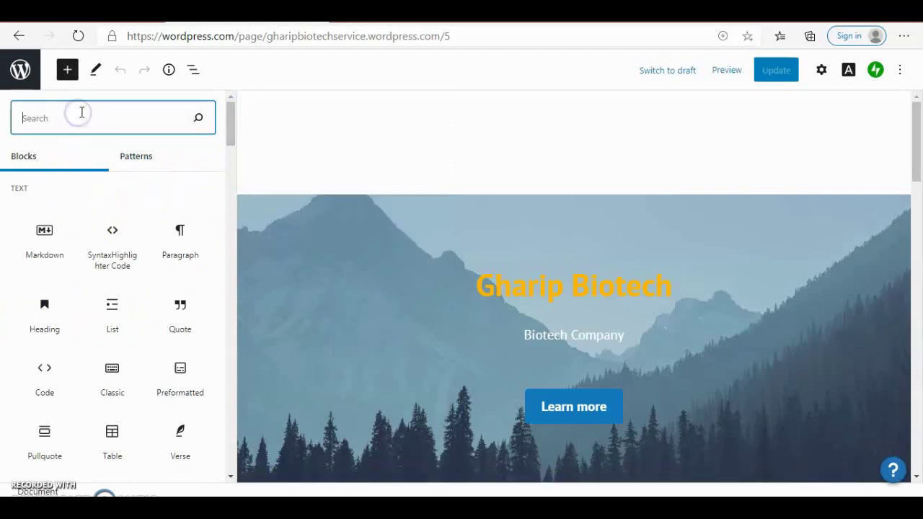
{"action": "type", "text": "html"}
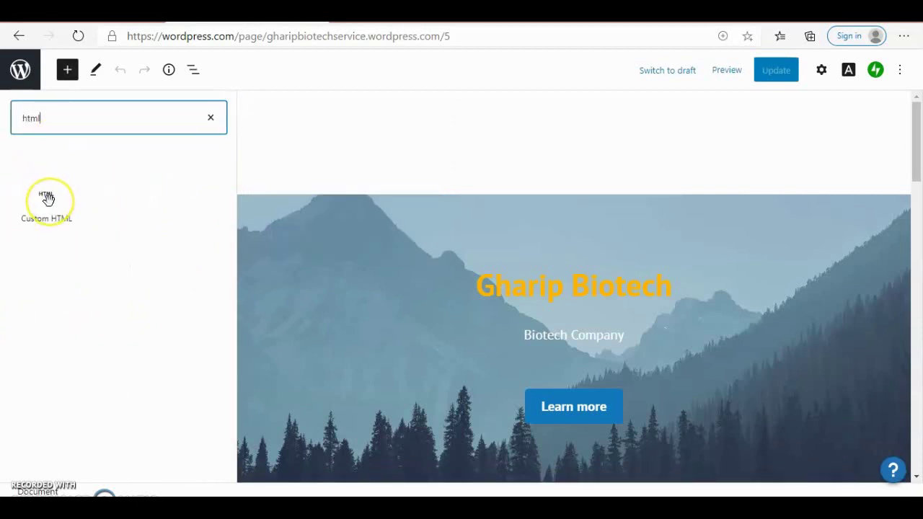
{"action": "mouse_move", "coordinate": [42, 220]}
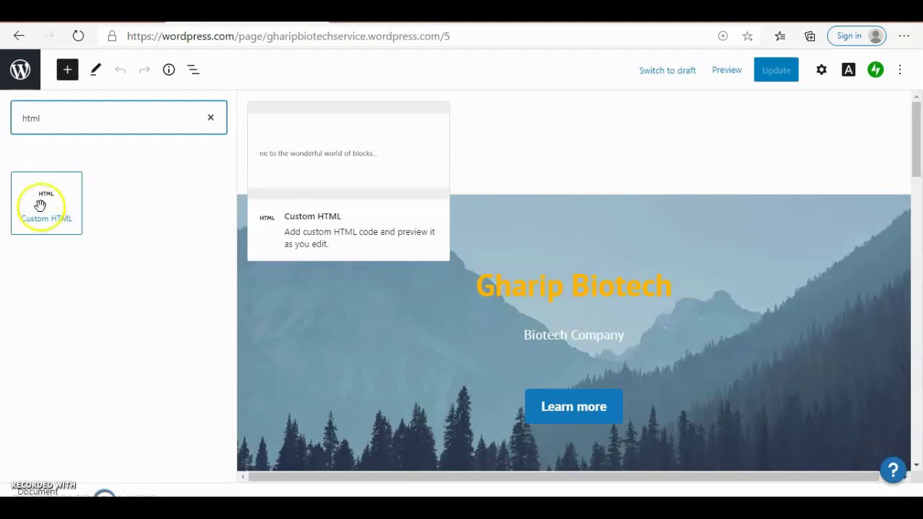
{"action": "left_click", "coordinate": [208, 119]}
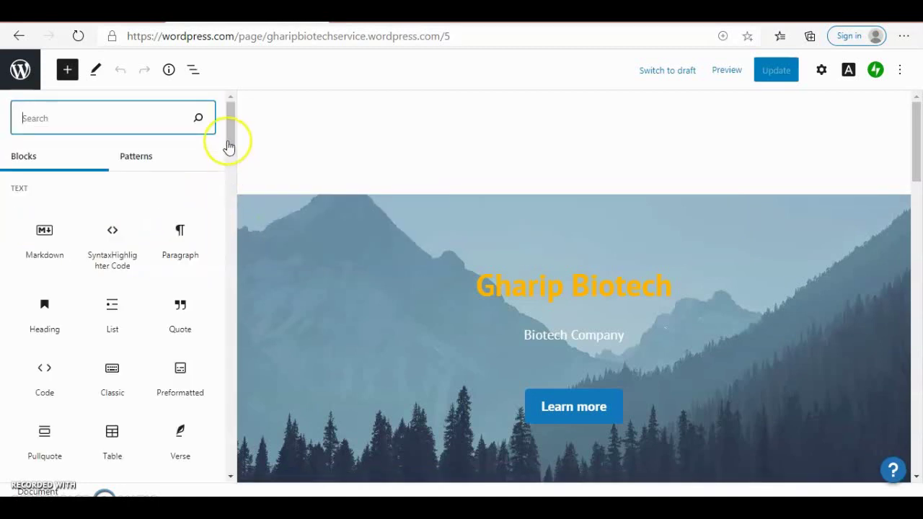
Examine the media and design blocks, previewing Cover, Media & Text and the vertical and horizontal Navigation blocks.
{"action": "left_click_drag", "start_coordinate": [232, 128], "coordinate": [233, 189]}
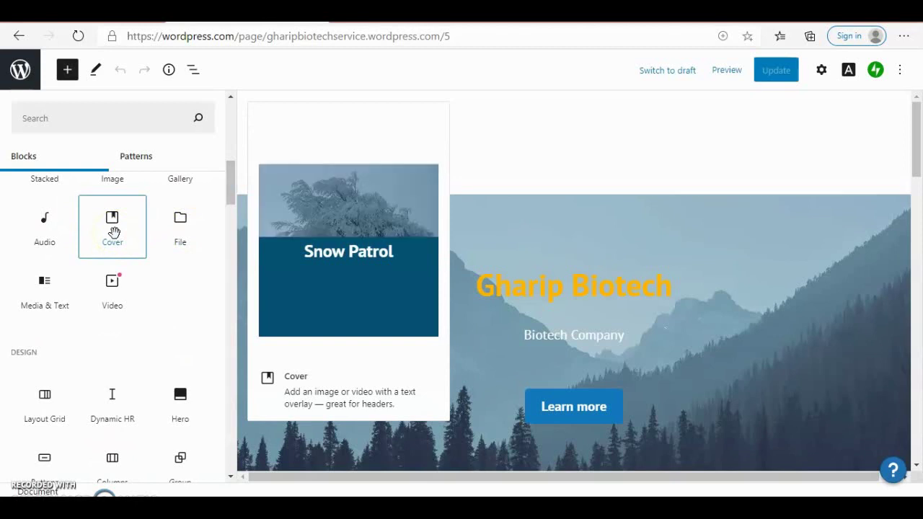
{"action": "left_click", "coordinate": [108, 279]}
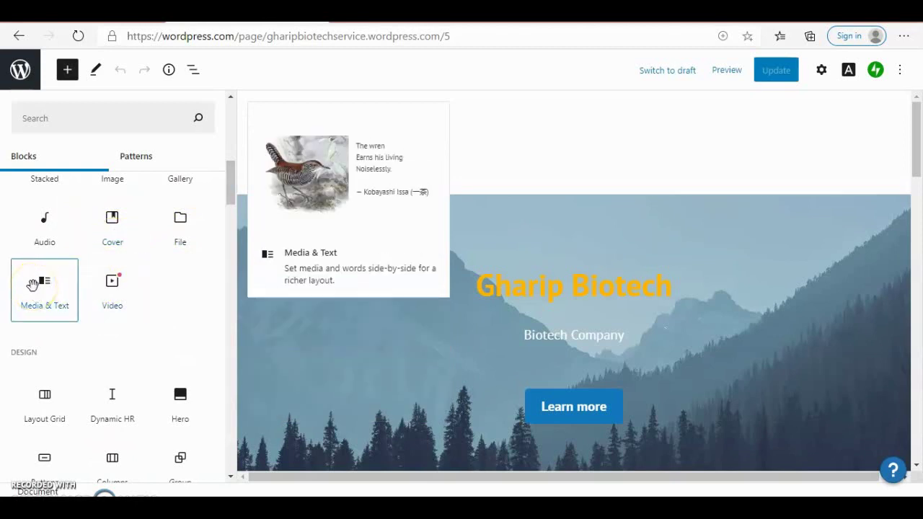
{"action": "left_click_drag", "start_coordinate": [233, 186], "coordinate": [231, 227]}
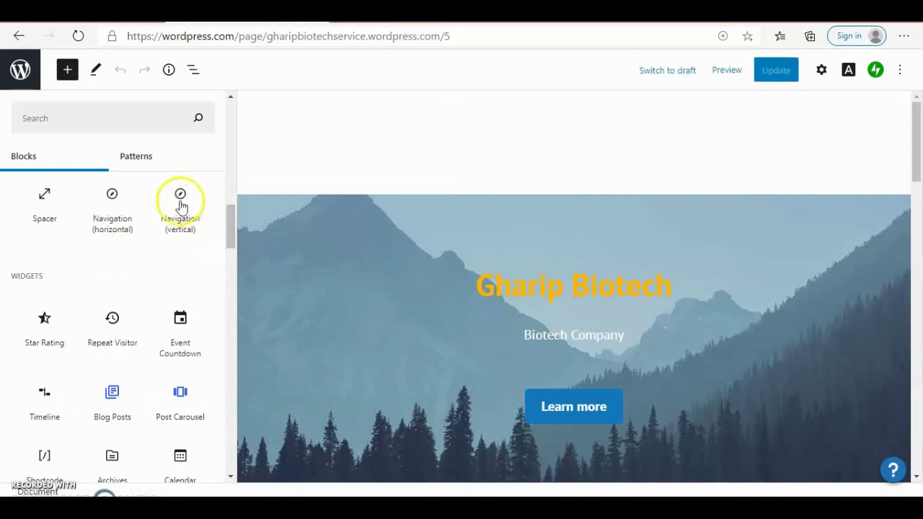
{"action": "mouse_move", "coordinate": [177, 199]}
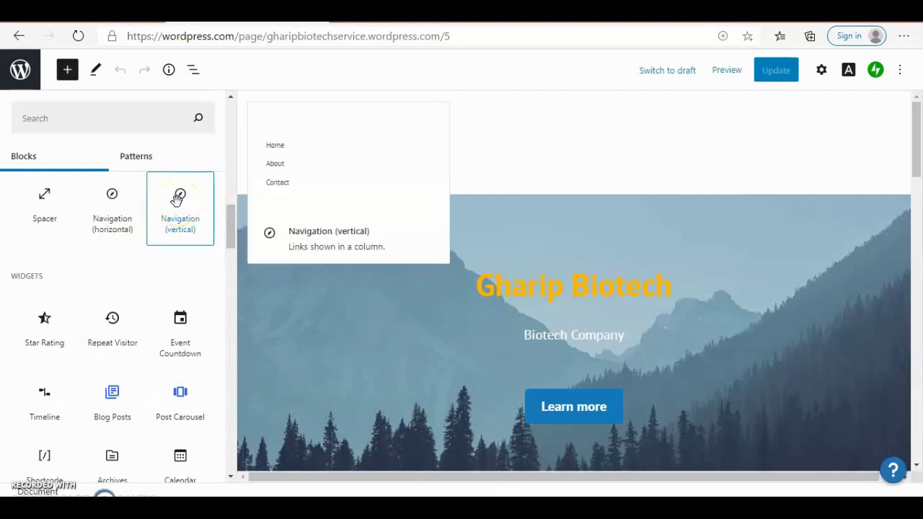
{"action": "mouse_move", "coordinate": [108, 218]}
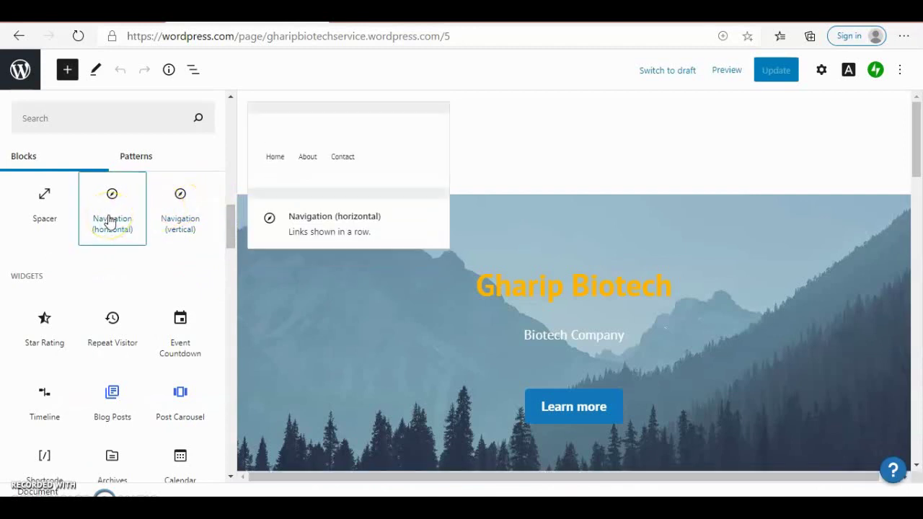
Insert a Social Icons block from the widgets at the end of the page.
{"action": "left_click_drag", "start_coordinate": [231, 213], "coordinate": [230, 248]}
{"action": "mouse_move", "coordinate": [180, 287]}
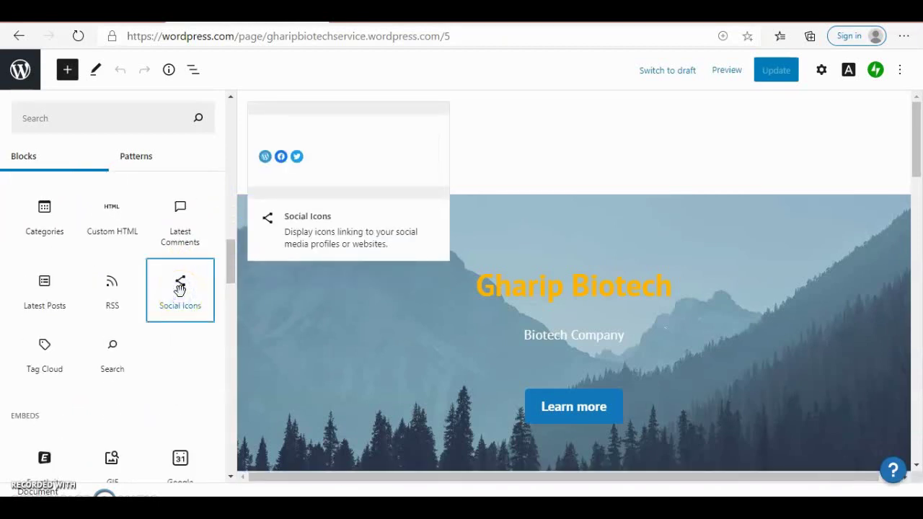
{"action": "left_click", "coordinate": [163, 268]}
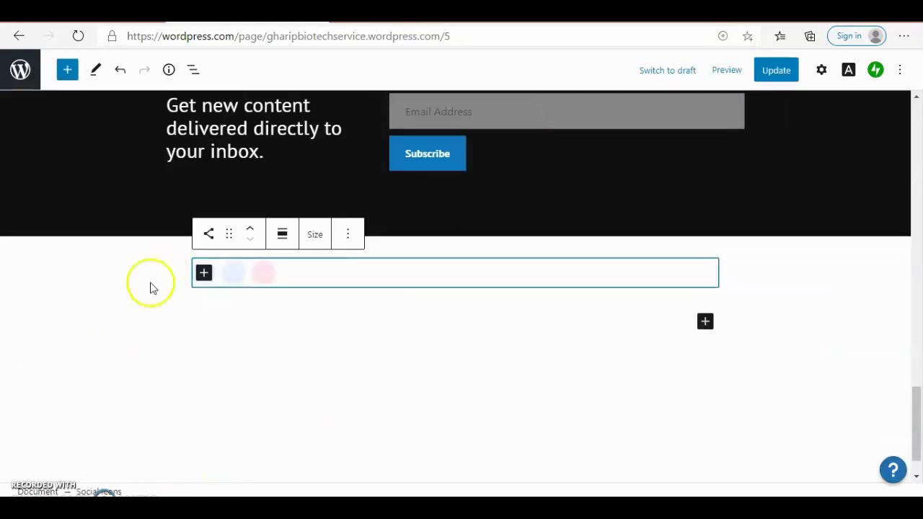
Add a Telegram icon to the Social Icons block and open its link address for entry.
{"action": "left_click", "coordinate": [204, 274]}
{"action": "type", "text": "t"}
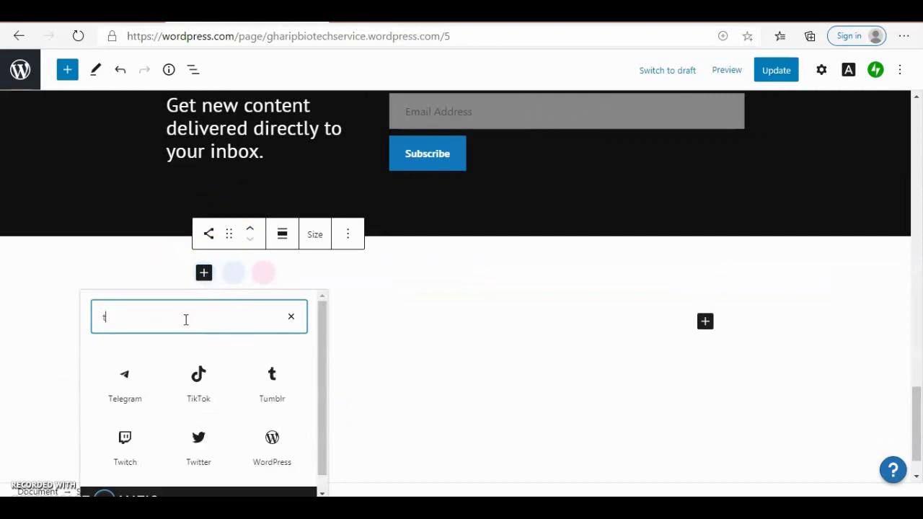
{"action": "left_click", "coordinate": [136, 386]}
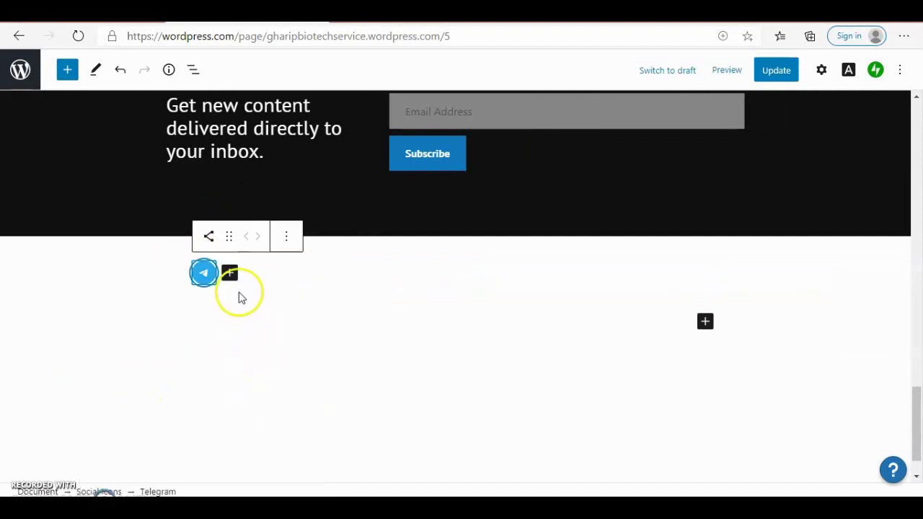
{"action": "left_click", "coordinate": [206, 275]}
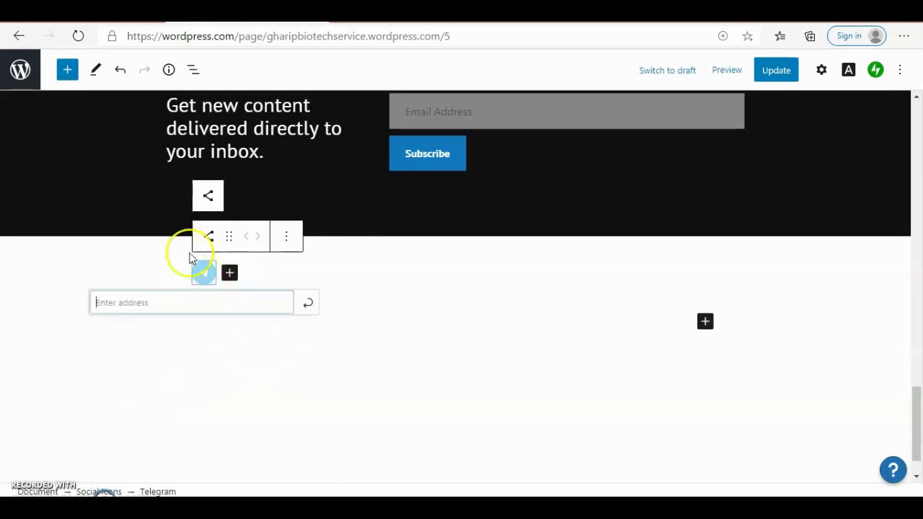
{"action": "left_click", "coordinate": [105, 303]}
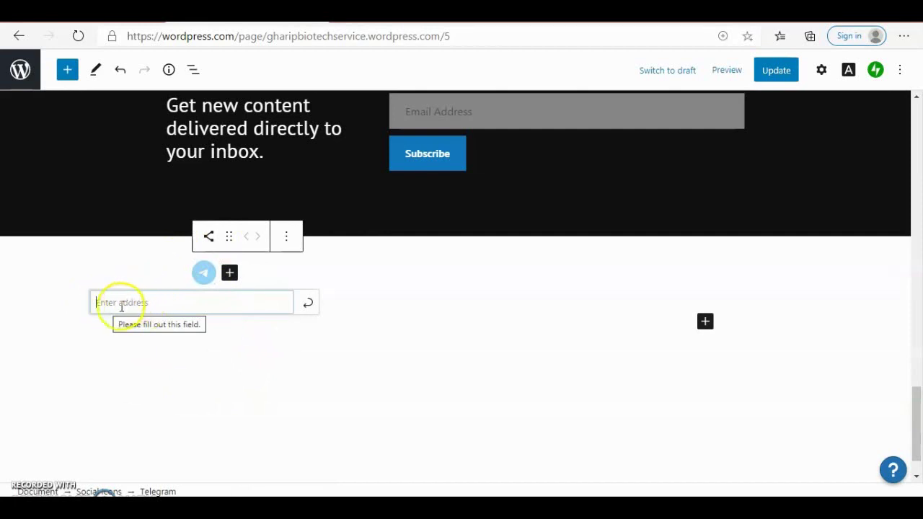
Add a YouTube icon beside the Telegram icon in the Social Icons block.
{"action": "left_click", "coordinate": [230, 273]}
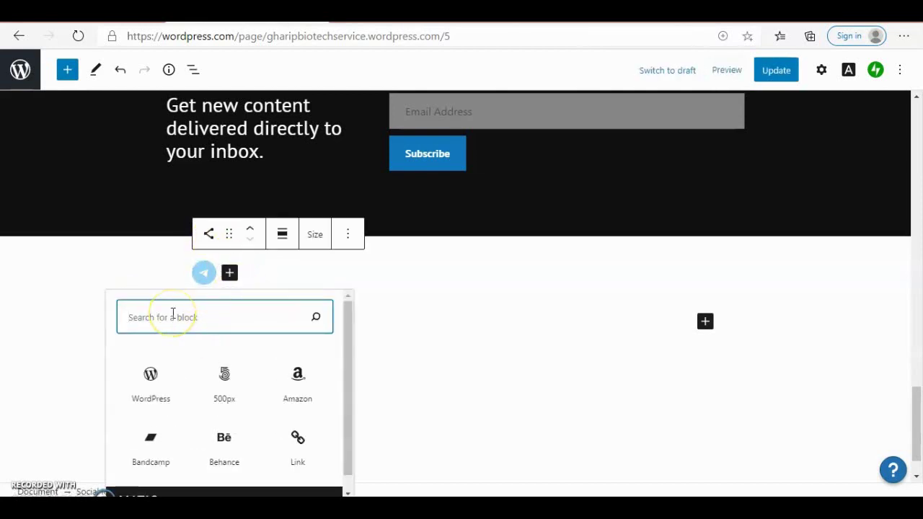
{"action": "type", "text": "youtube"}
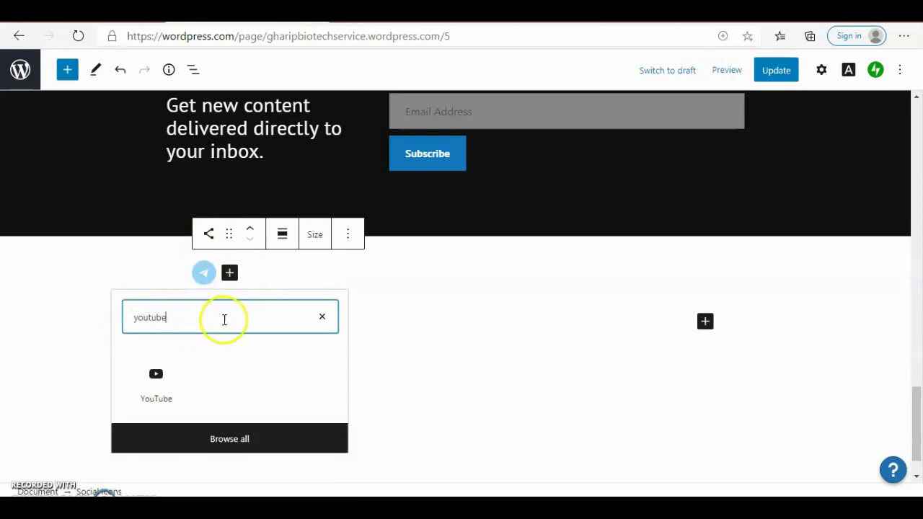
{"action": "left_click", "coordinate": [157, 385]}
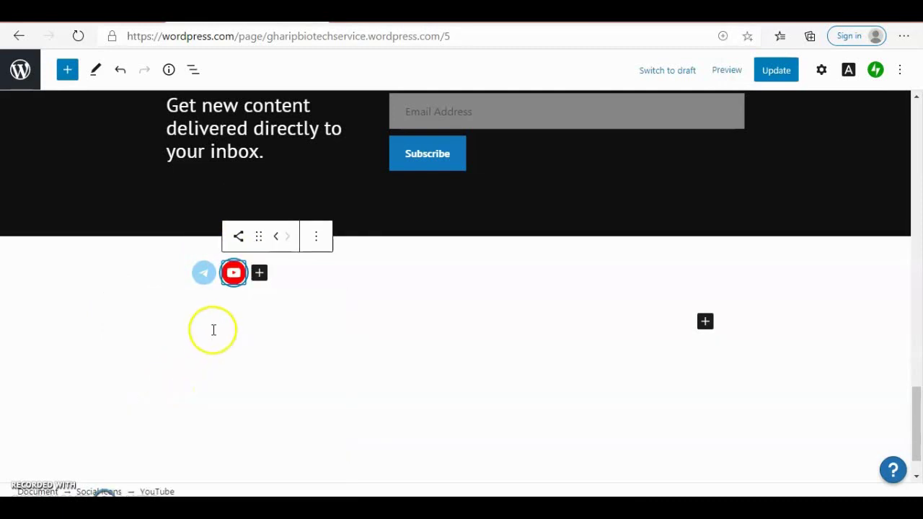
Add a Facebook icon after the YouTube icon in the Social Icons block.
{"action": "left_click", "coordinate": [238, 236]}
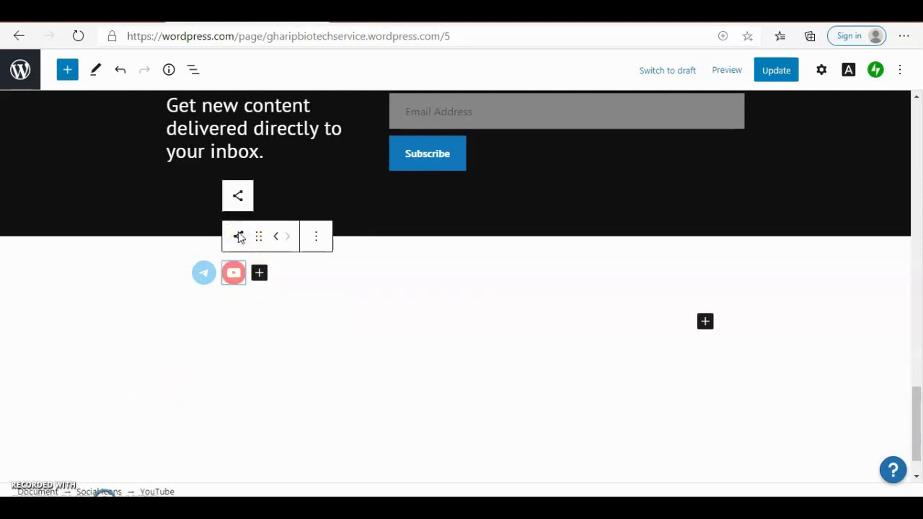
{"action": "left_click", "coordinate": [260, 277]}
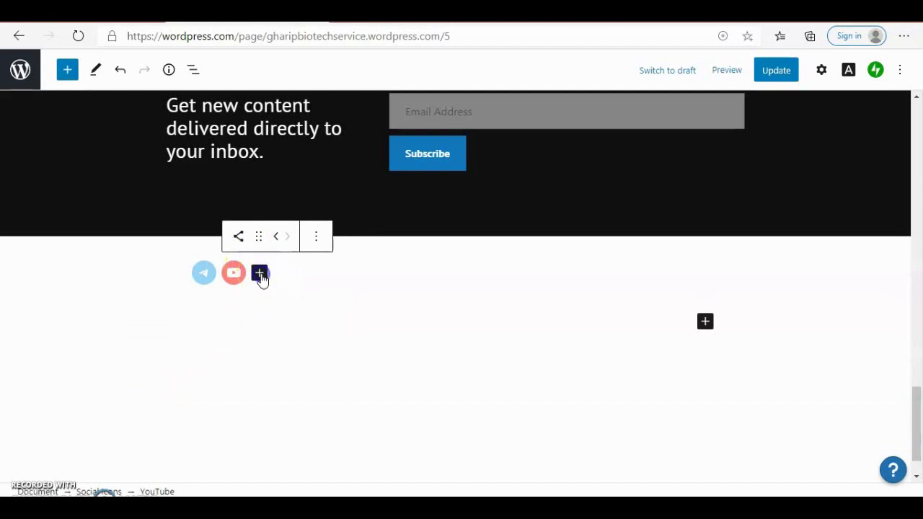
{"action": "left_click", "coordinate": [263, 278]}
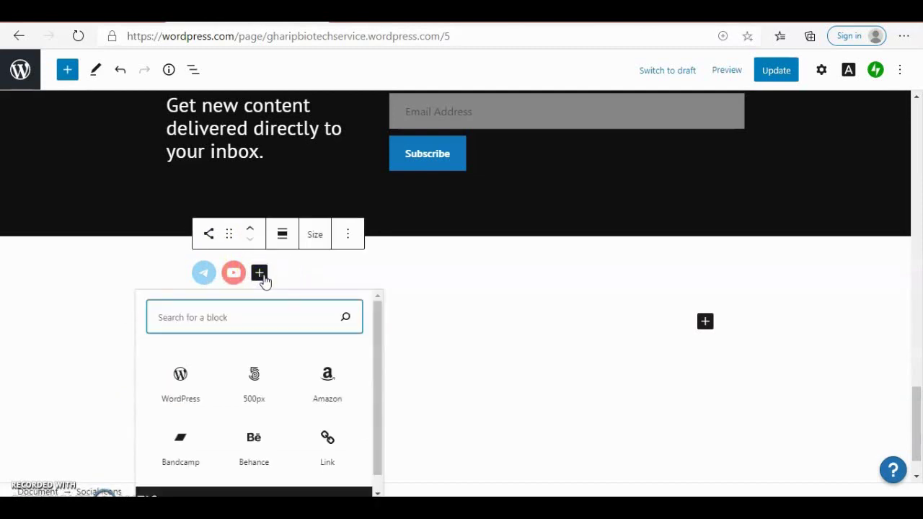
{"action": "type", "text": "fa"}
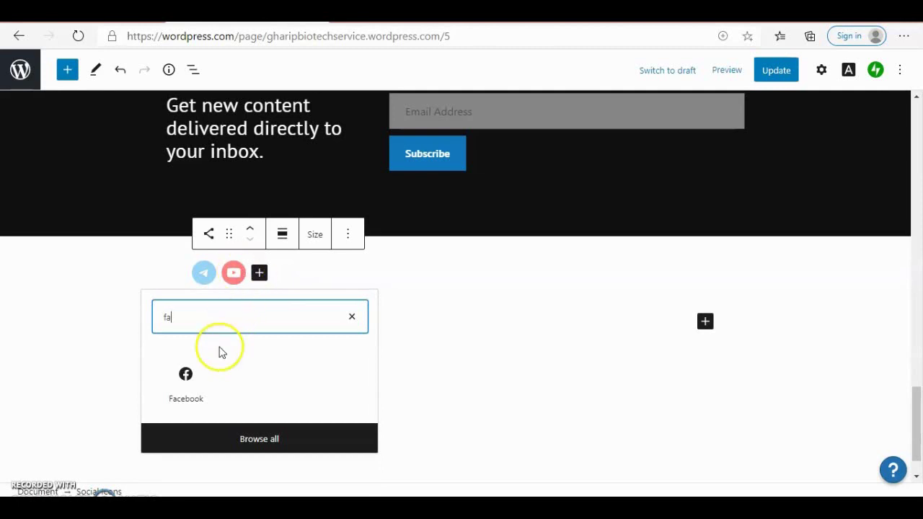
{"action": "left_click", "coordinate": [187, 376]}
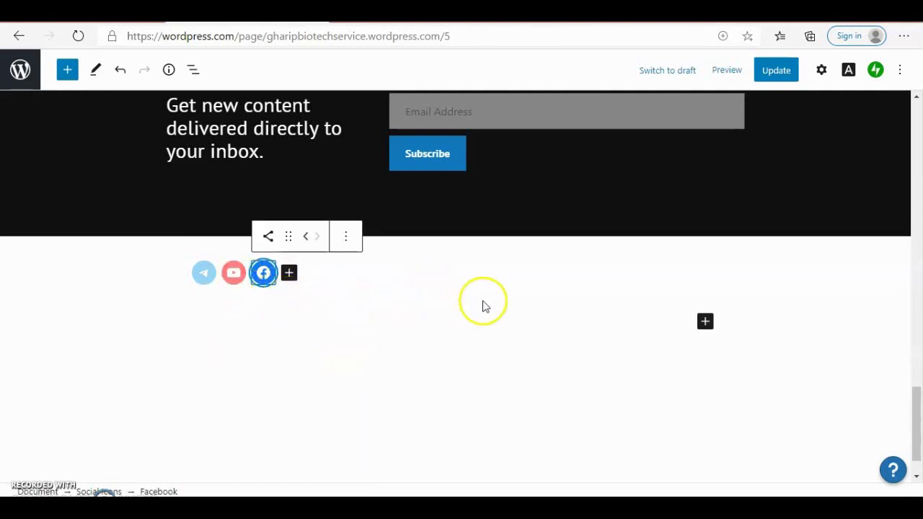
Leave the Social Icons block by placing the cursor in the empty paragraph below it, and return to the page's beginning.
{"action": "left_click_drag", "start_coordinate": [919, 419], "coordinate": [917, 387]}
{"action": "mouse_move", "coordinate": [298, 377]}
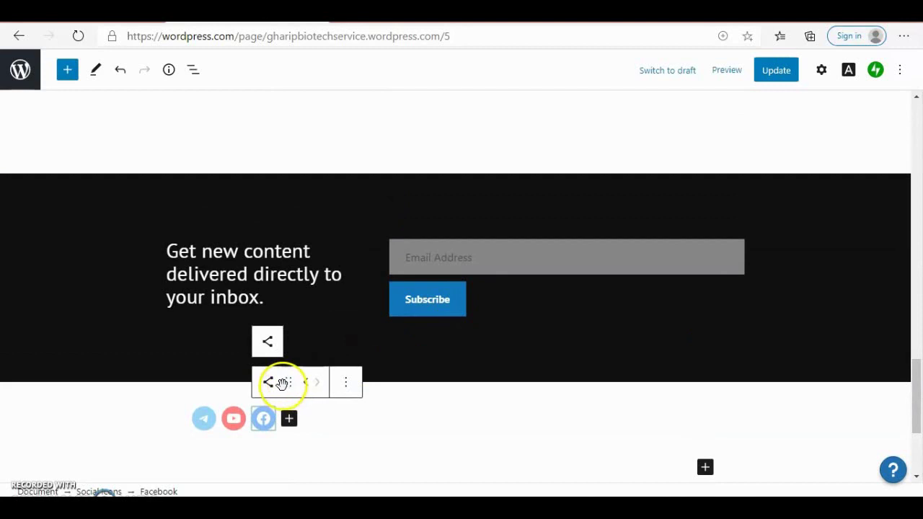
{"action": "left_click_drag", "start_coordinate": [282, 383], "coordinate": [919, 240]}
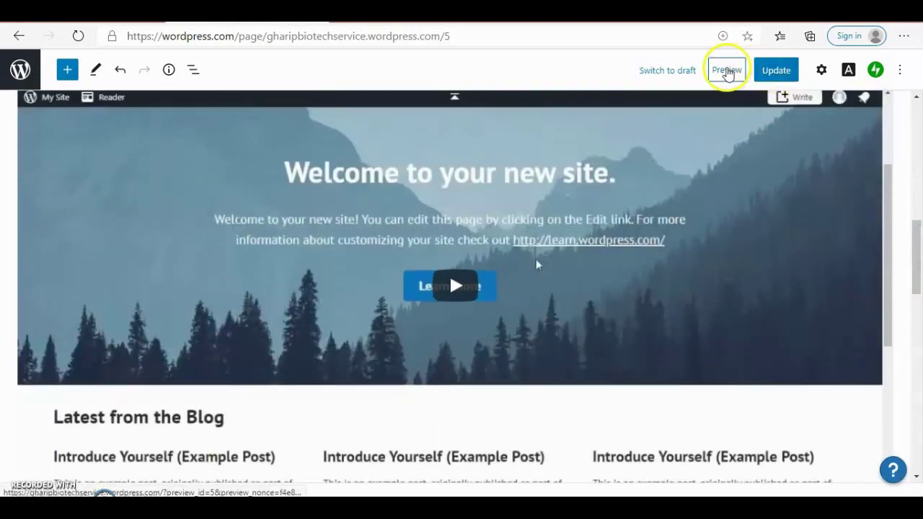
{"action": "left_click_drag", "start_coordinate": [915, 243], "coordinate": [916, 426]}
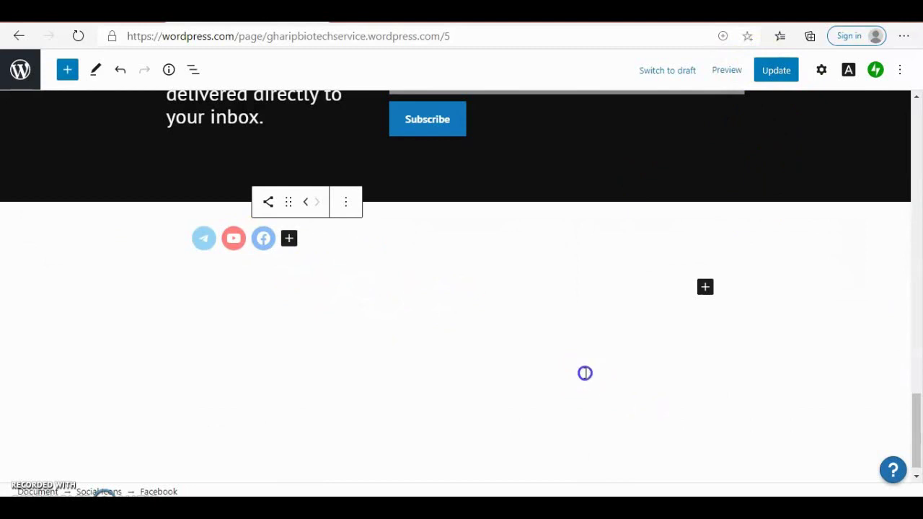
{"action": "left_click", "coordinate": [585, 373]}
{"action": "left_click", "coordinate": [232, 351]}
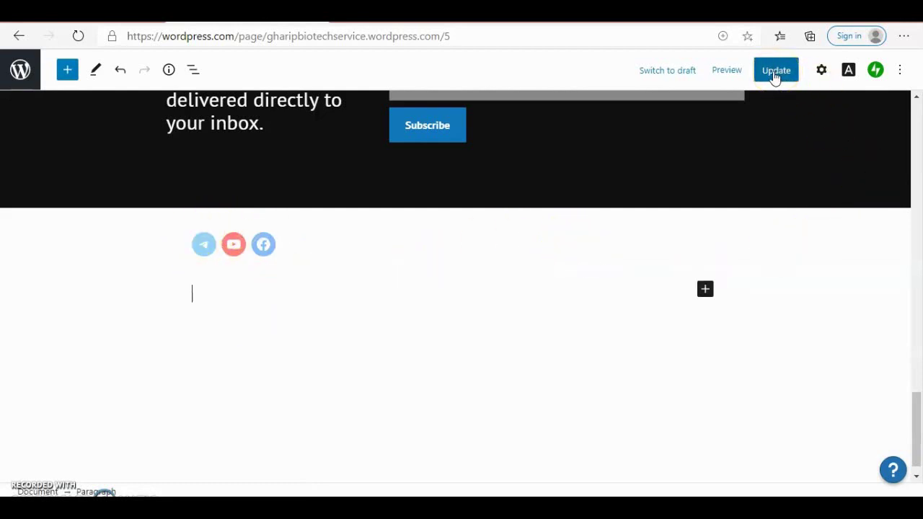
{"action": "left_click_drag", "start_coordinate": [917, 426], "coordinate": [918, 130]}
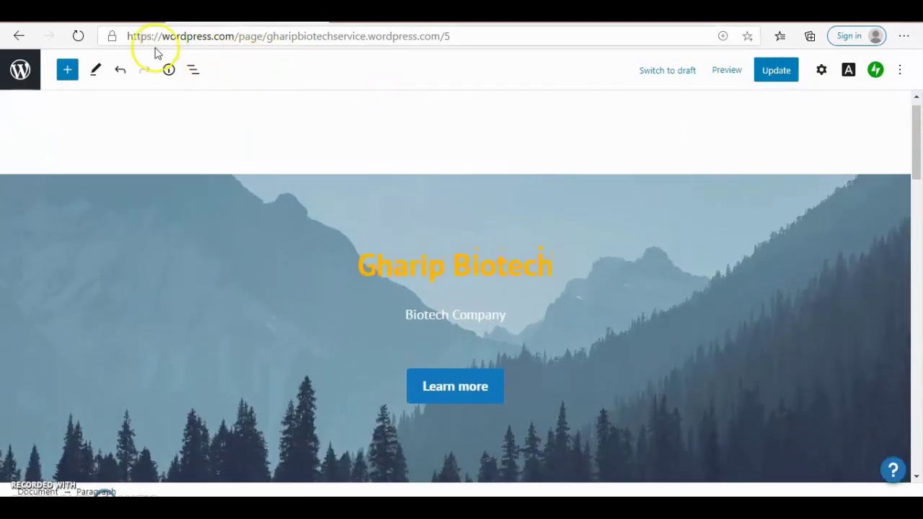